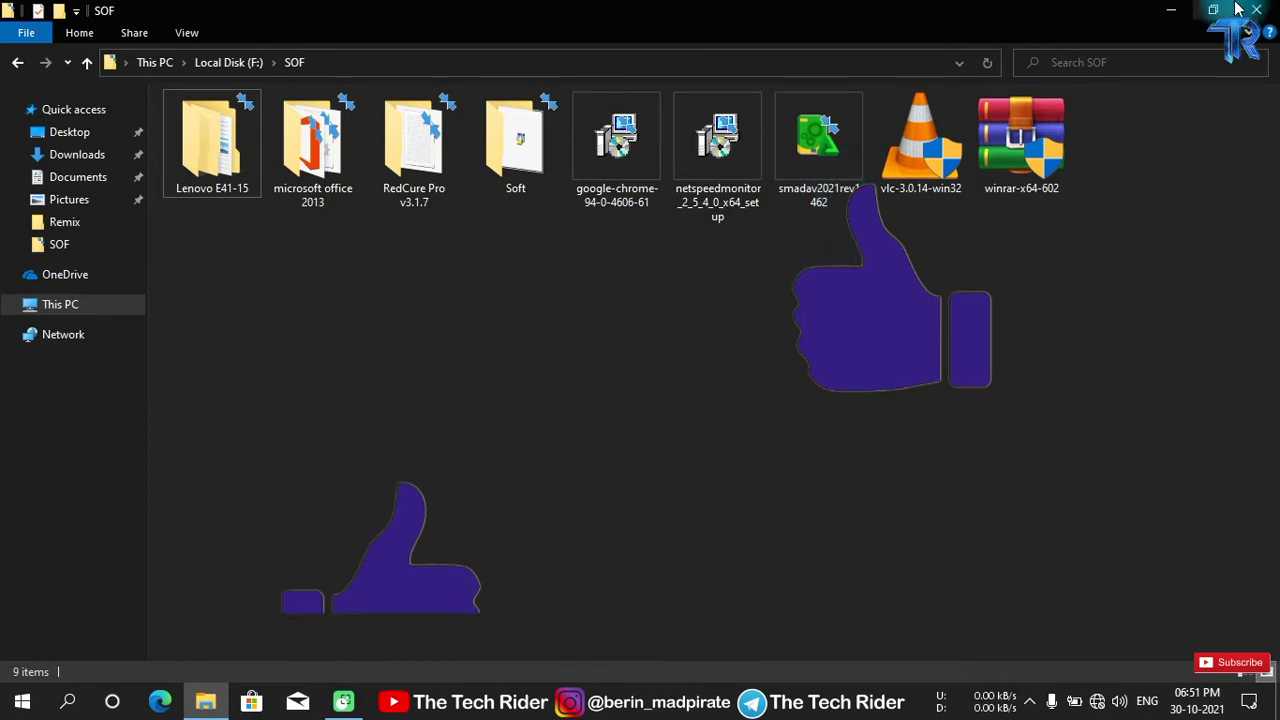
# - Minimize the SOF folder window and refresh the desktop
pyautogui.click(1176, 9)
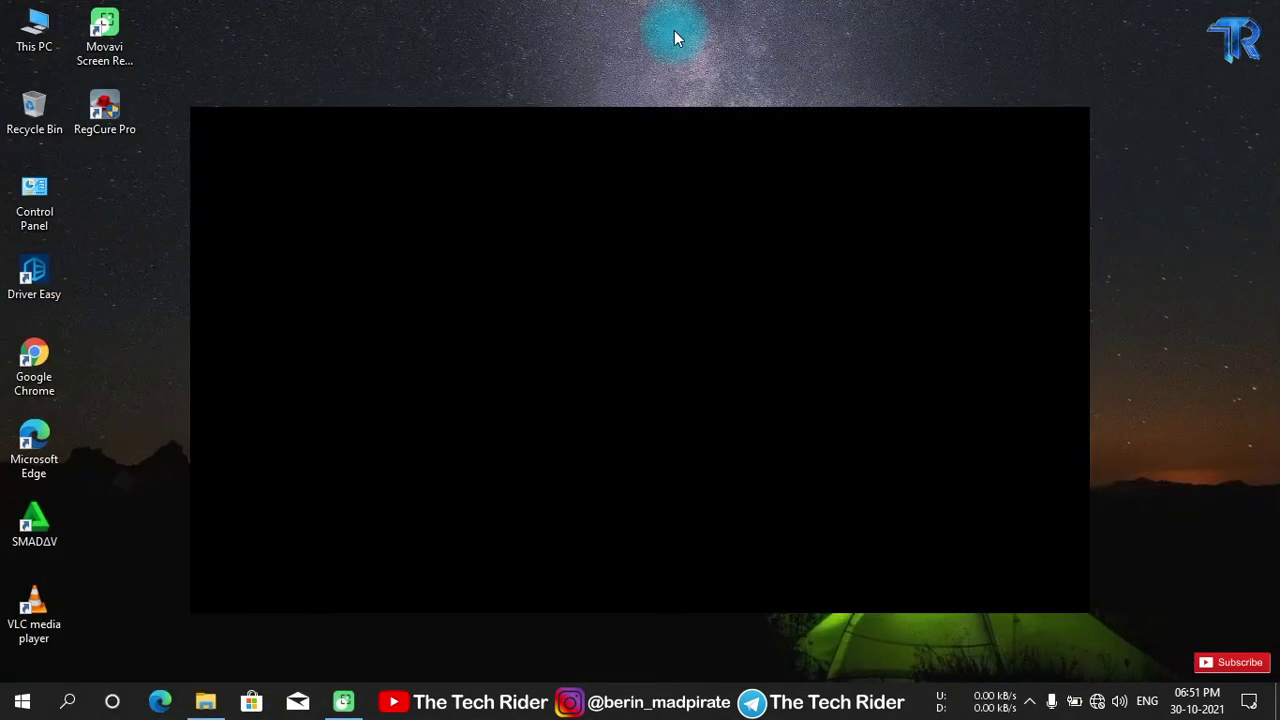
pyautogui.rightClick(674, 37)
pyautogui.click(735, 115)
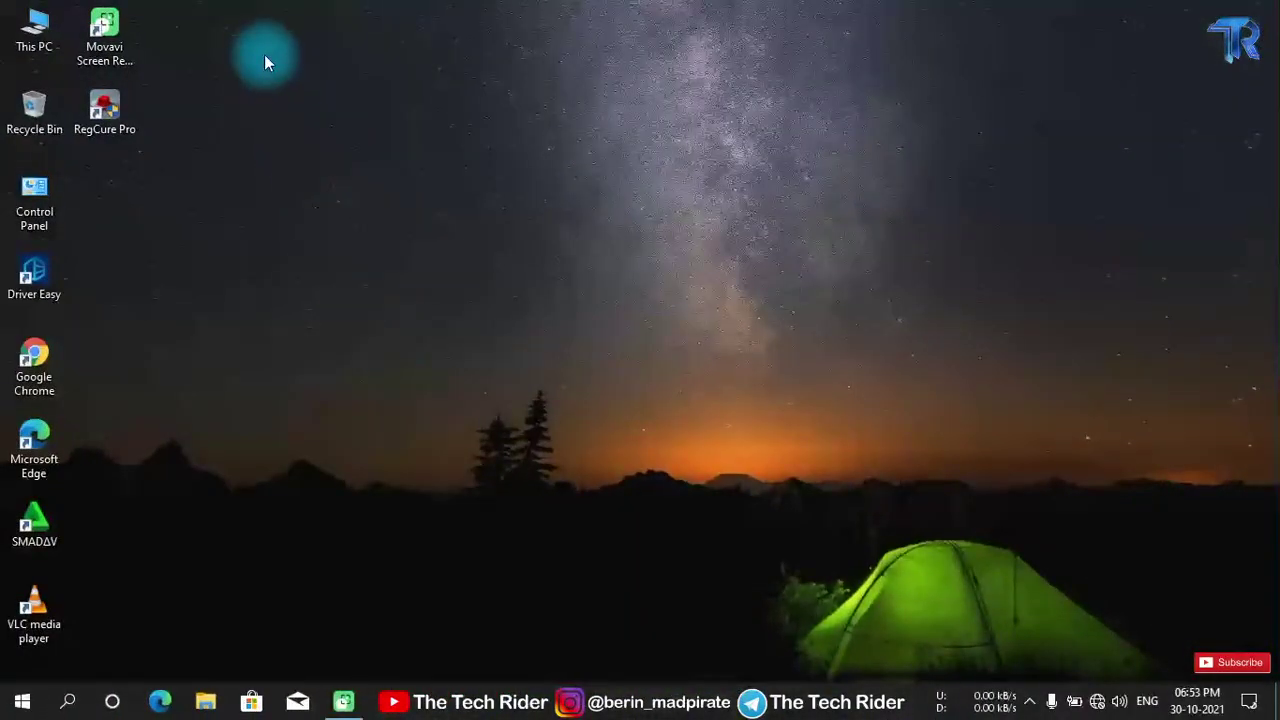
pyautogui.click(28, 48)
pyautogui.doubleClick(28, 48)
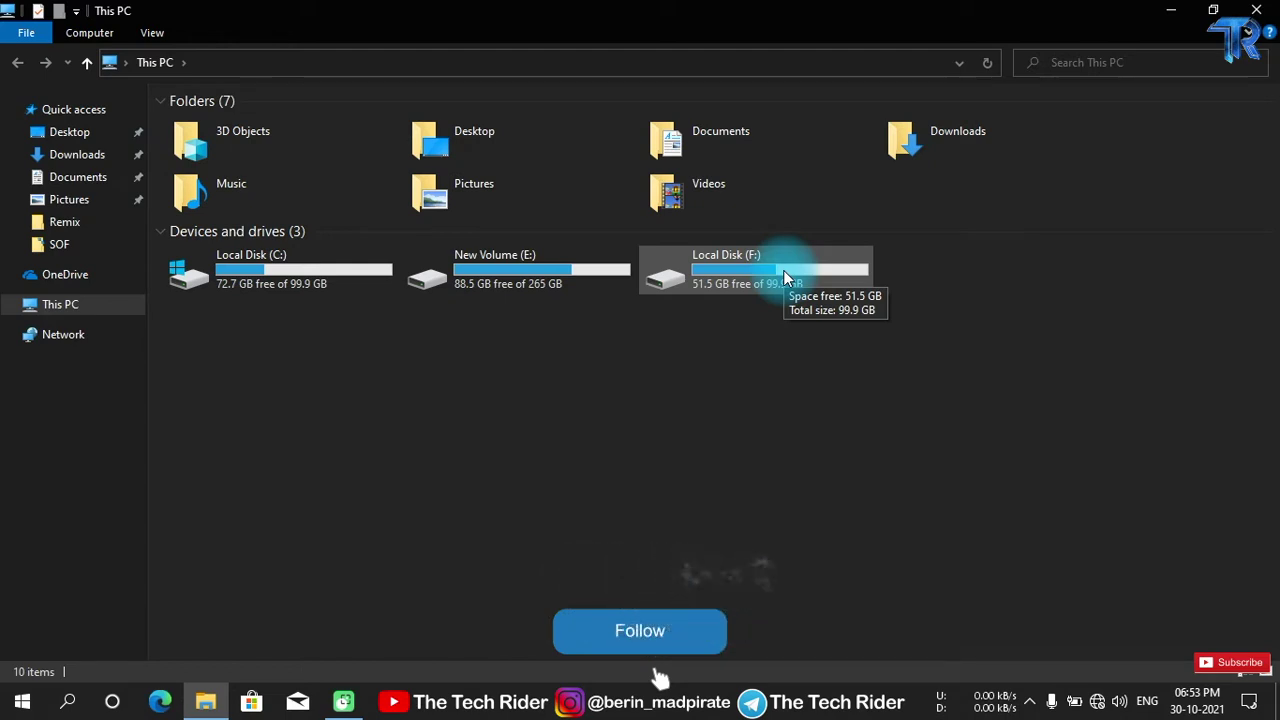
pyautogui.click(1256, 10)
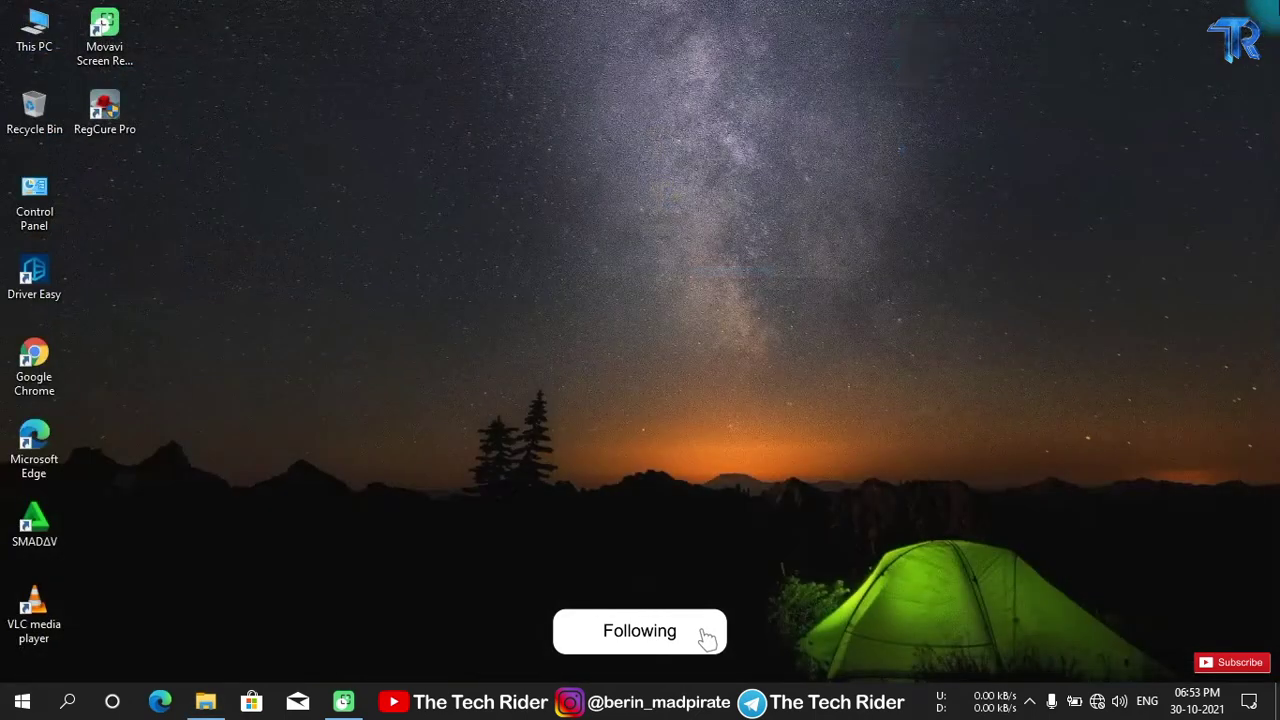
pyautogui.rightClick(506, 46)
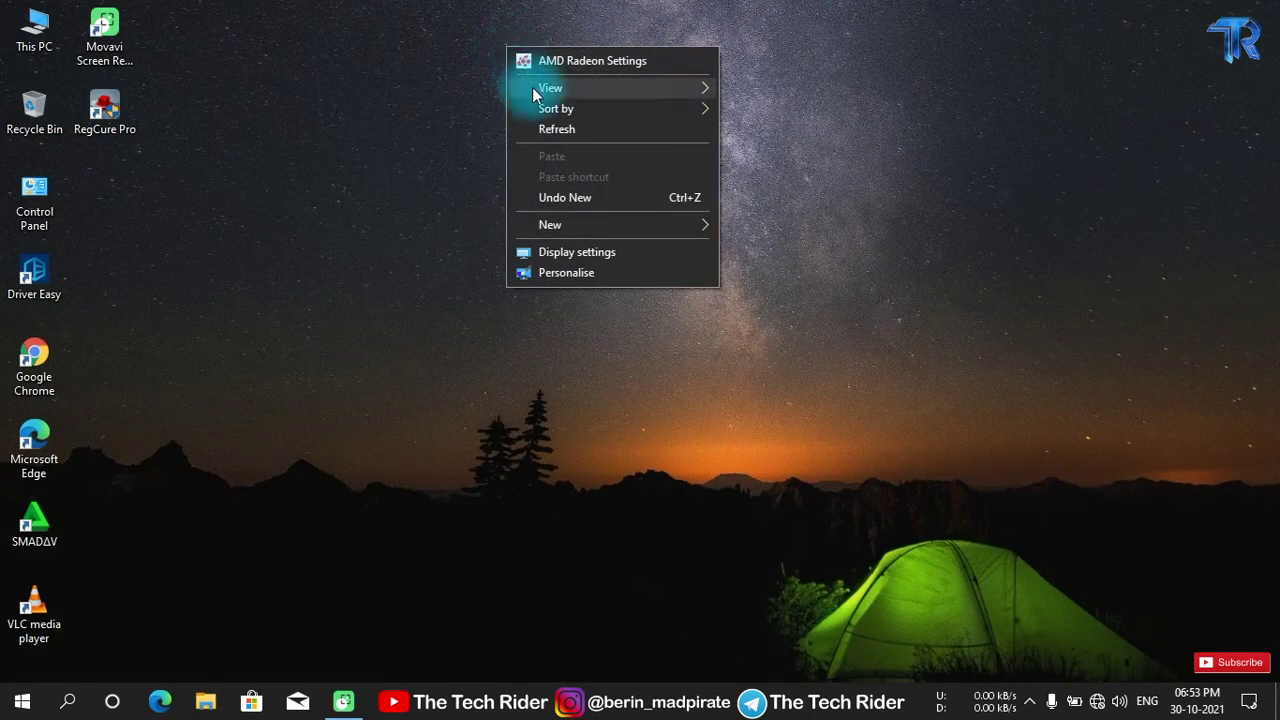
pyautogui.click(568, 129)
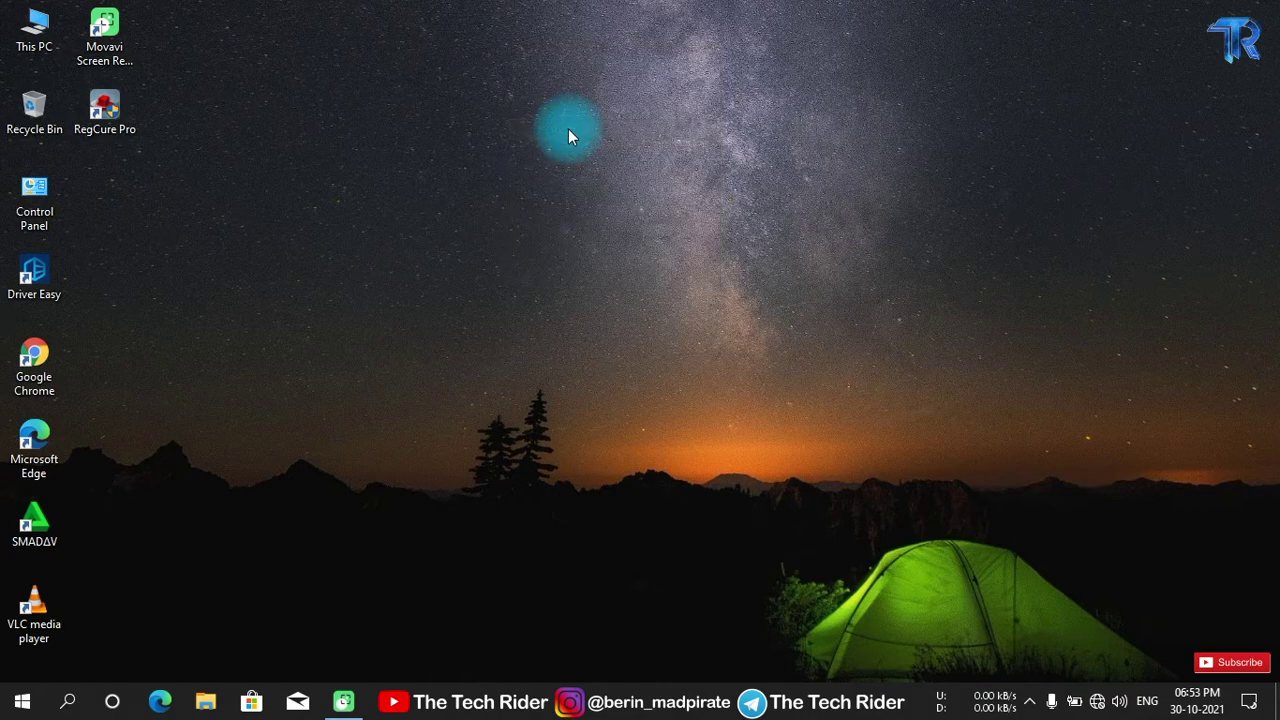
# - Open This PC and check the folder icons in Local Disk (F:) and New Volume (E:) for compression markers
pyautogui.doubleClick(27, 50)
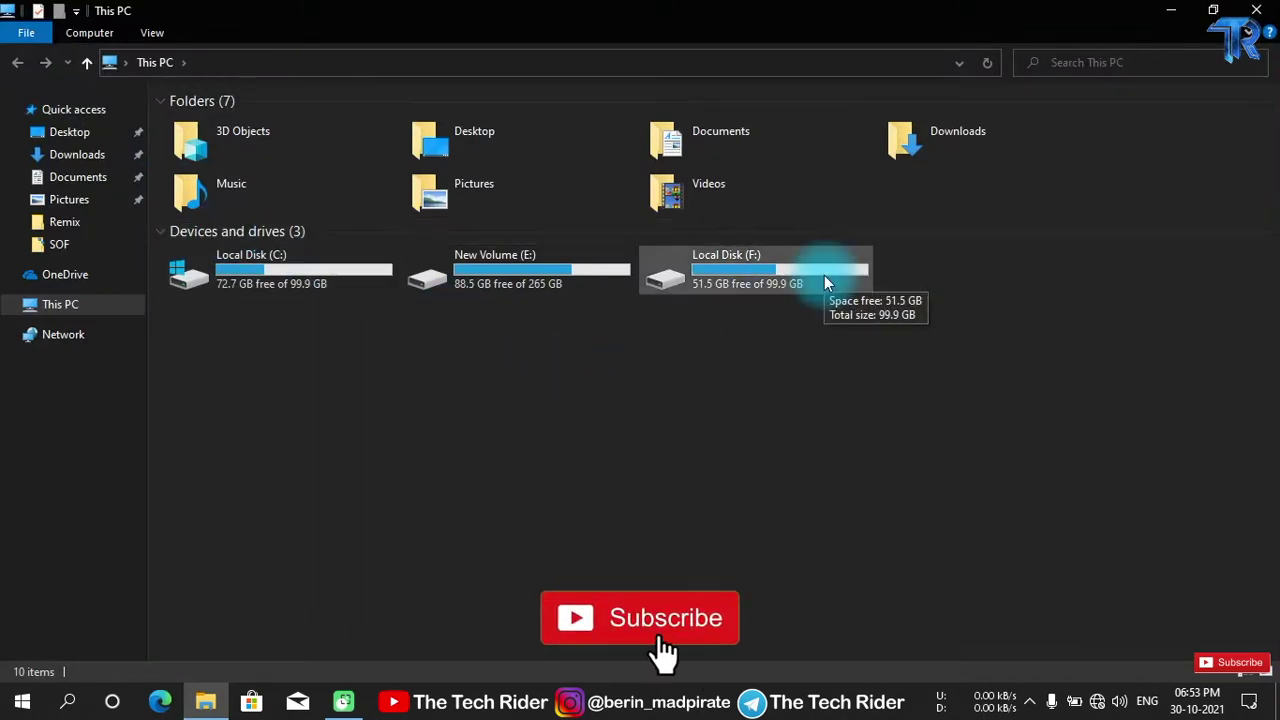
pyautogui.doubleClick(825, 282)
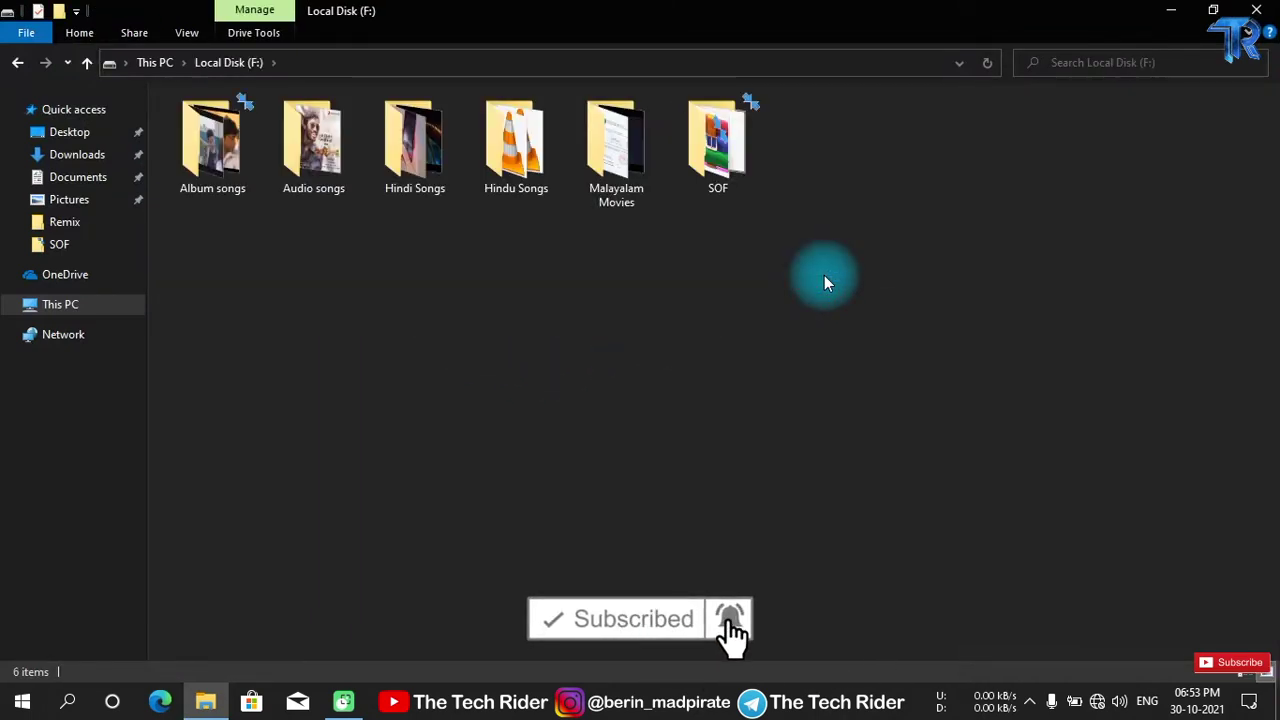
pyautogui.press('BackSpace')
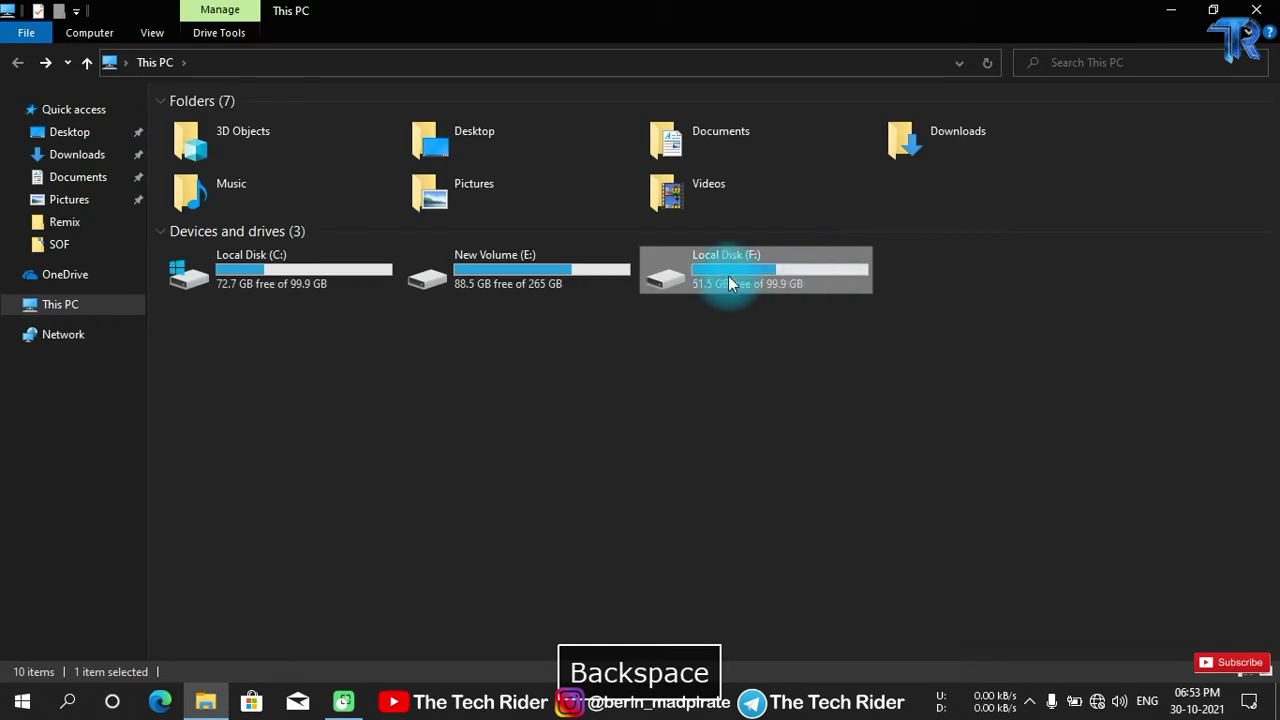
pyautogui.doubleClick(554, 275)
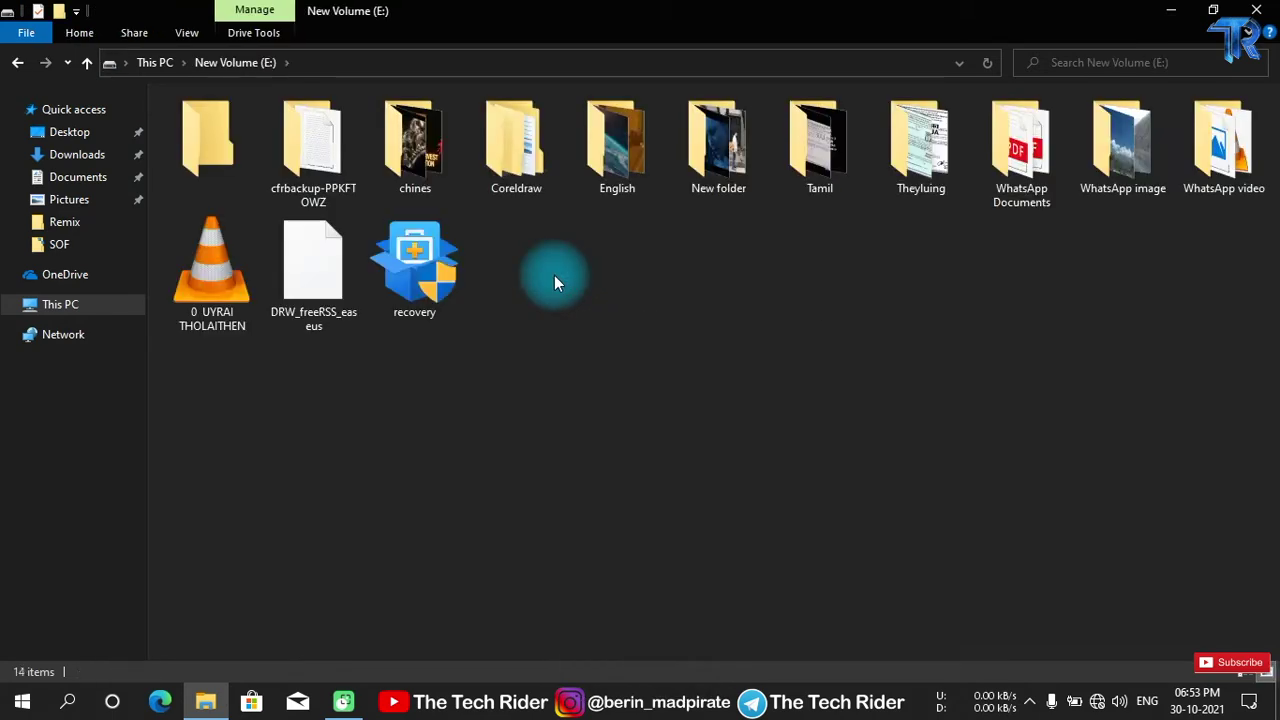
pyautogui.press('BackSpace')
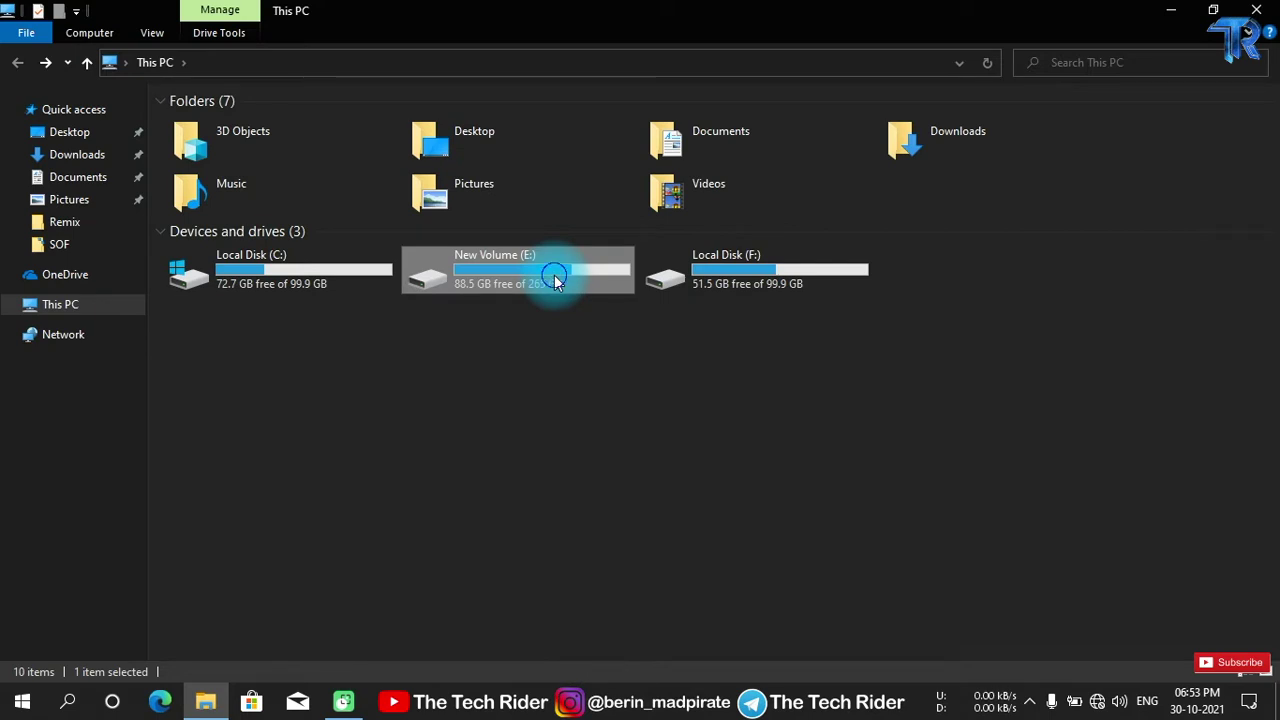
# - Check the general properties of New Volume (E:) and Local Disk (C:), including their compression setting
pyautogui.rightClick(554, 277)
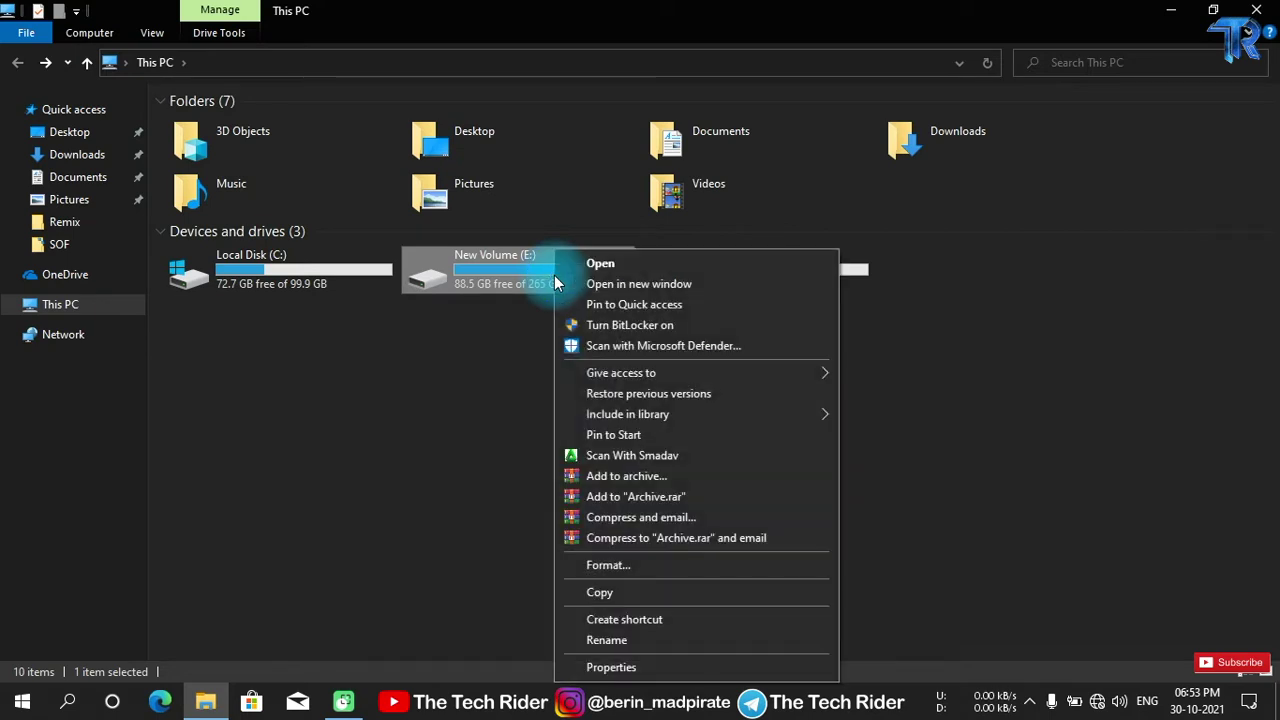
pyautogui.click(611, 667)
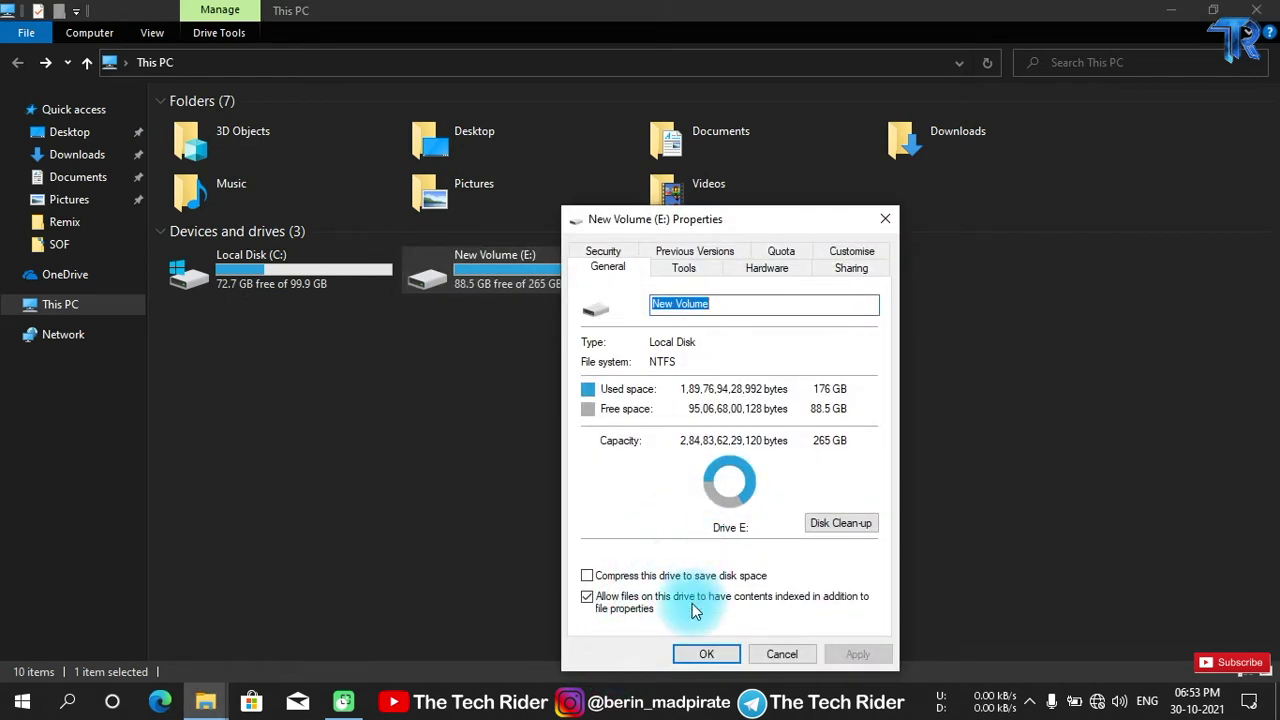
pyautogui.click(710, 656)
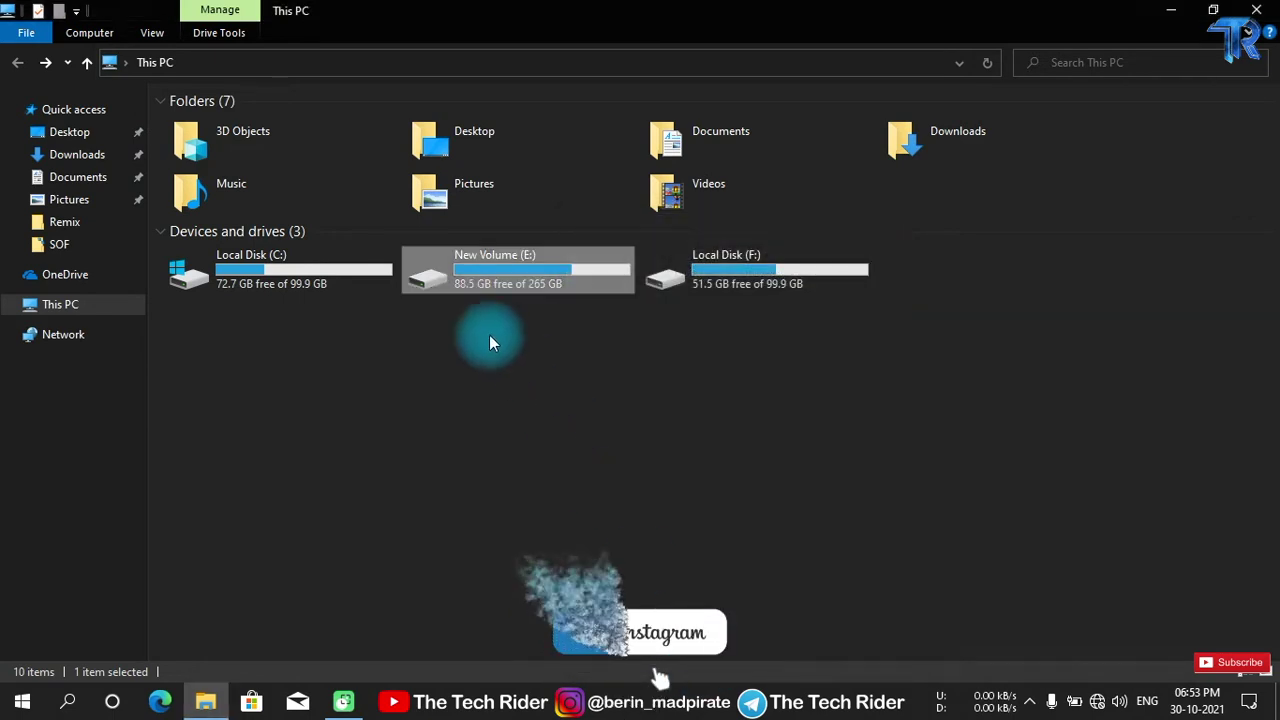
pyautogui.click(347, 290)
pyautogui.rightClick(348, 288)
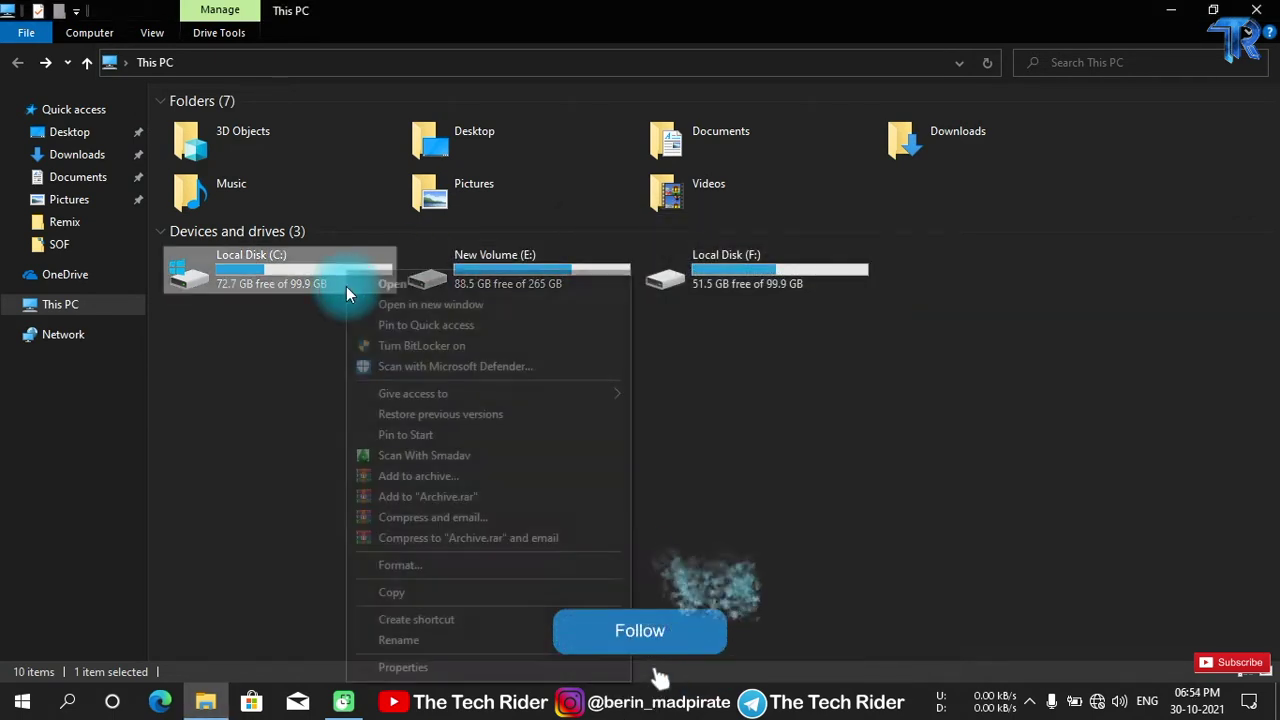
pyautogui.click(400, 667)
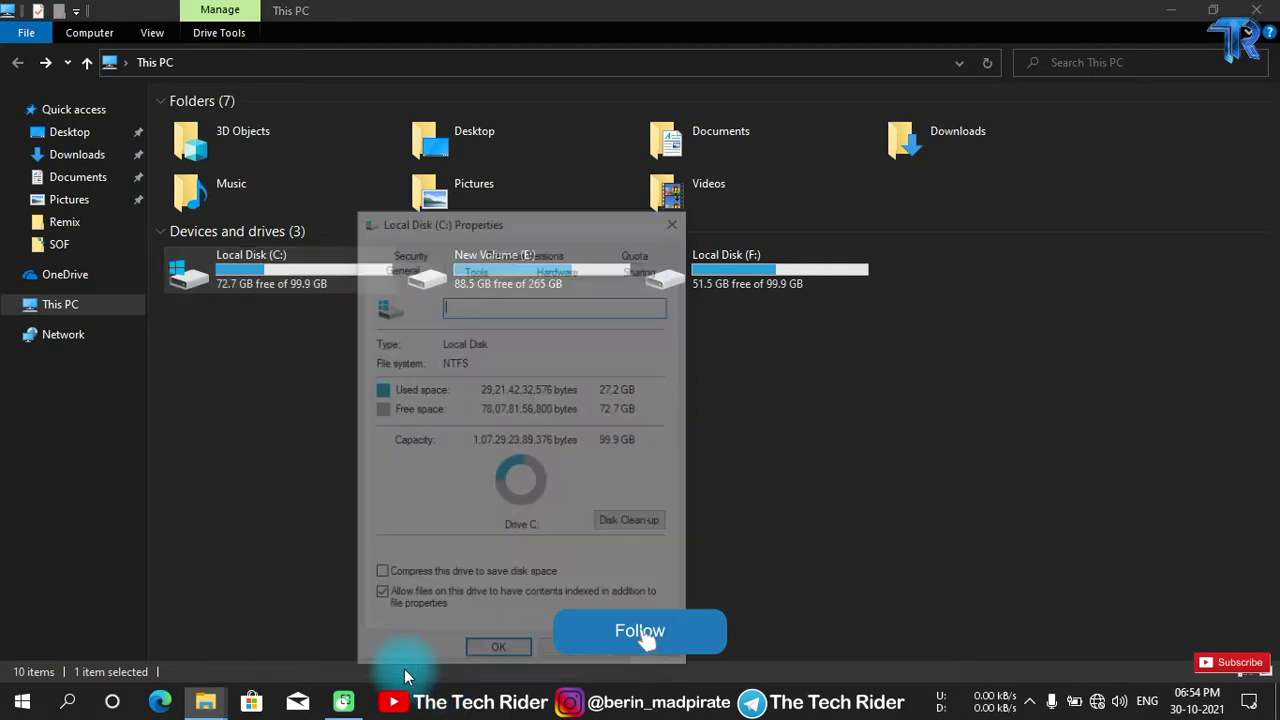
pyautogui.click(677, 219)
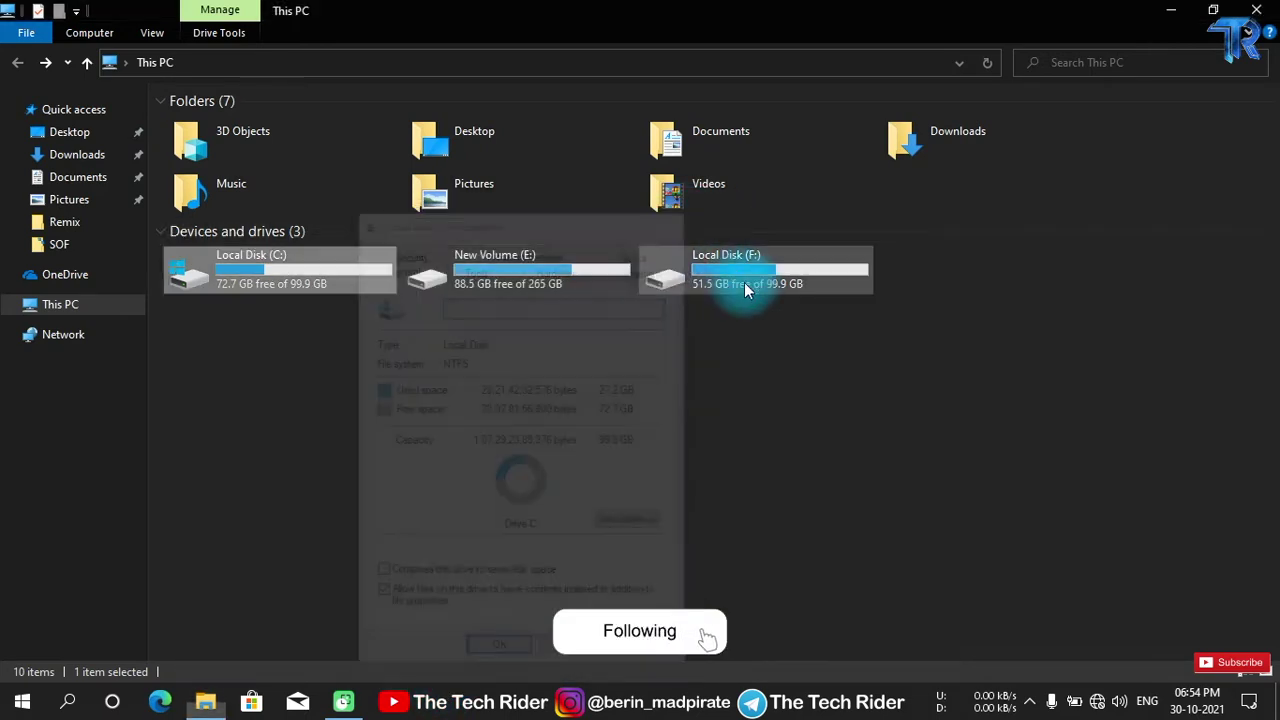
# - Turn off disk-space compression for Local Disk (F:), applying the change to its subfolders and files with administrator permission
pyautogui.click(752, 286)
pyautogui.rightClick(753, 287)
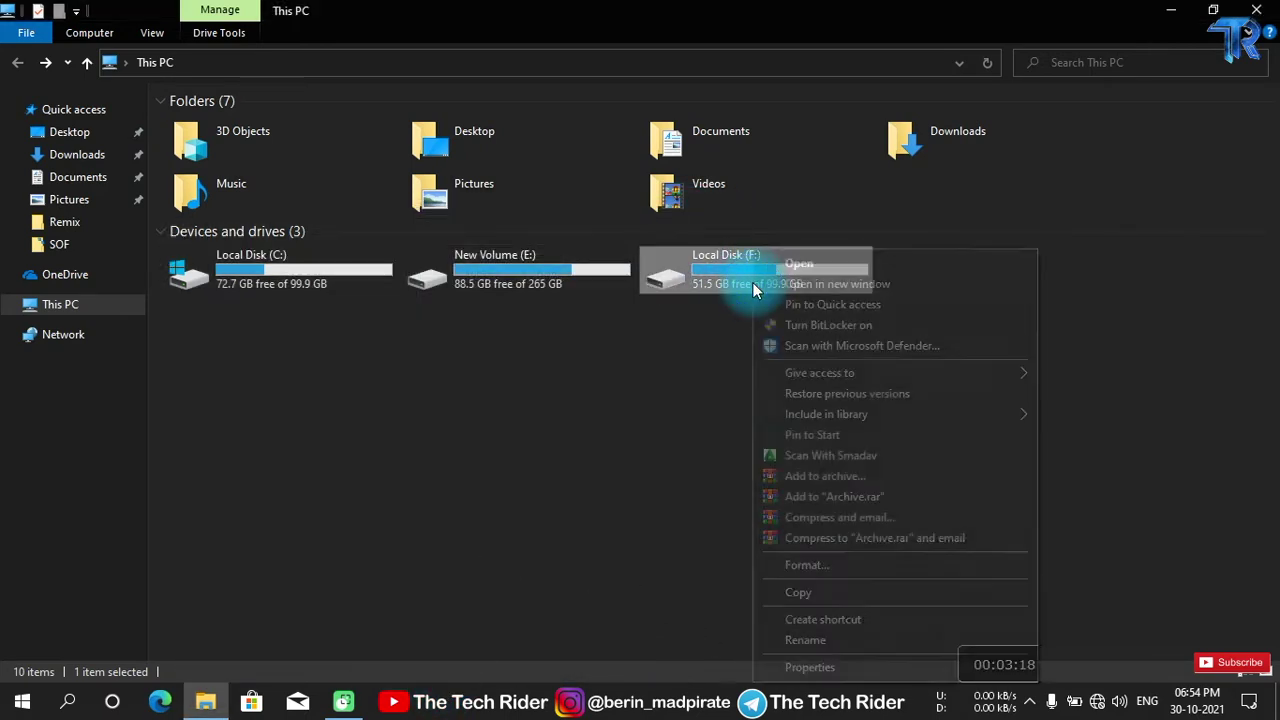
pyautogui.click(808, 667)
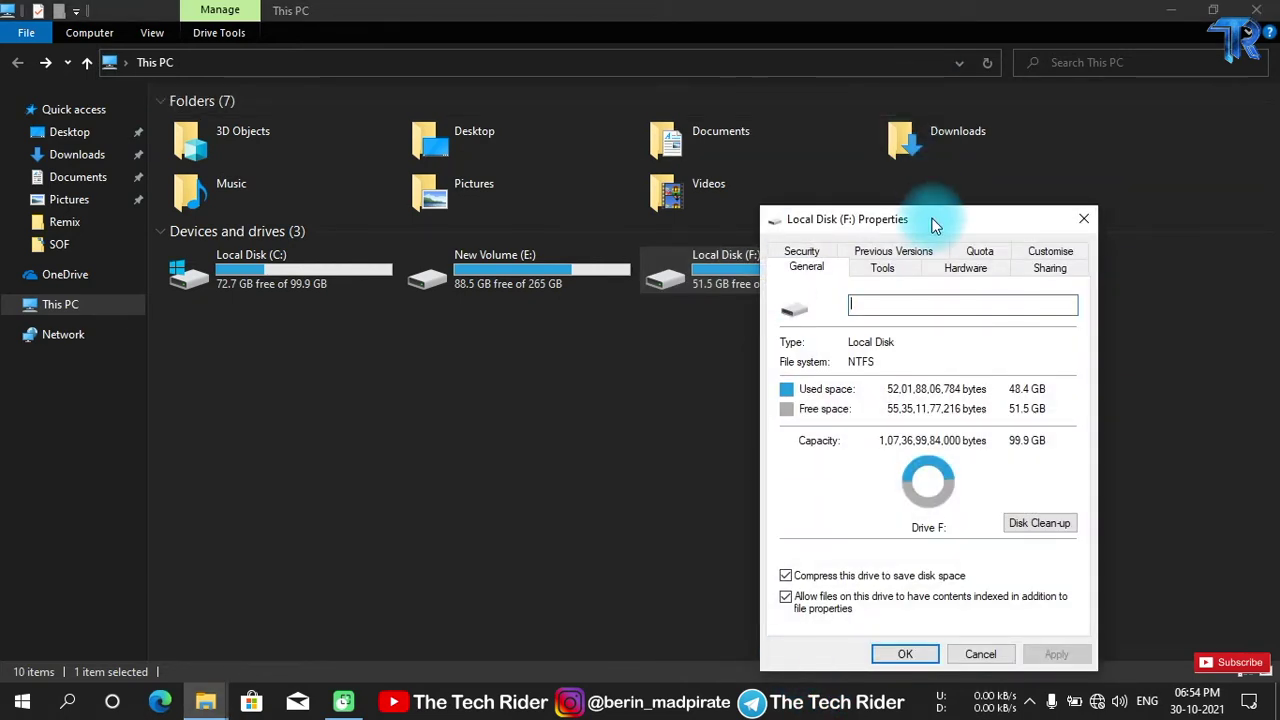
pyautogui.moveTo(935, 228); pyautogui.dragTo(705, 152)
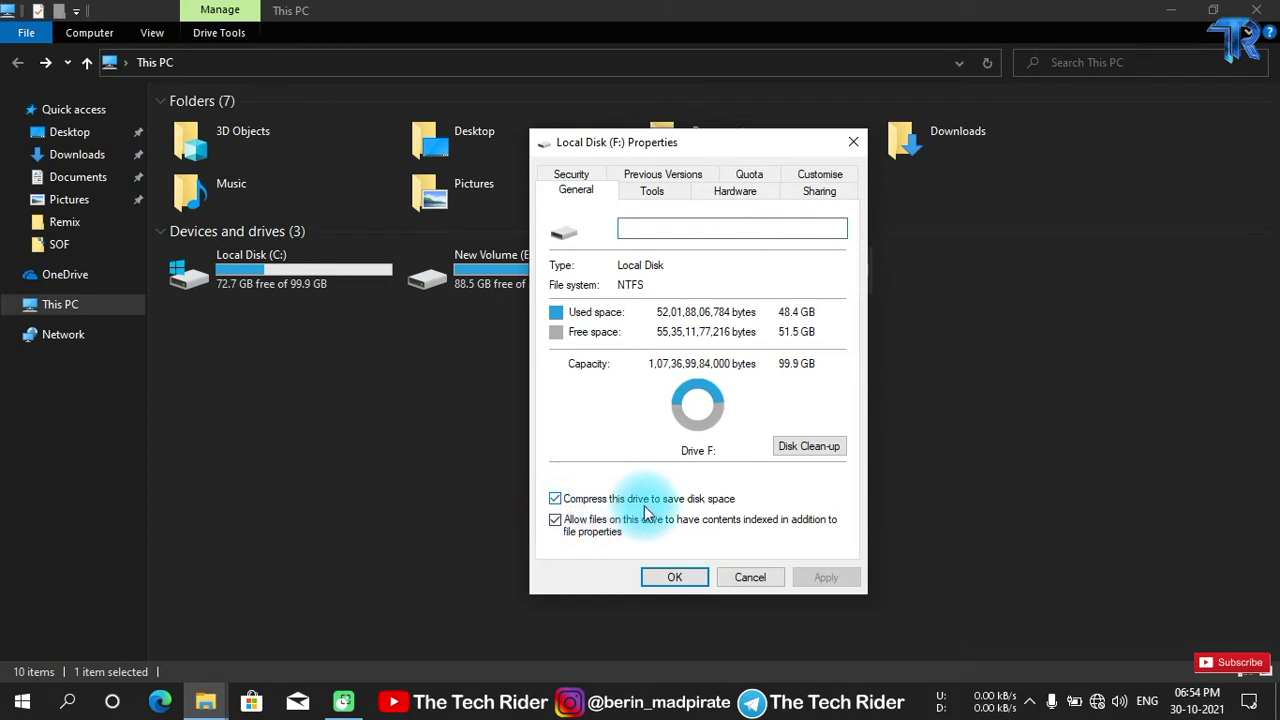
pyautogui.click(555, 499)
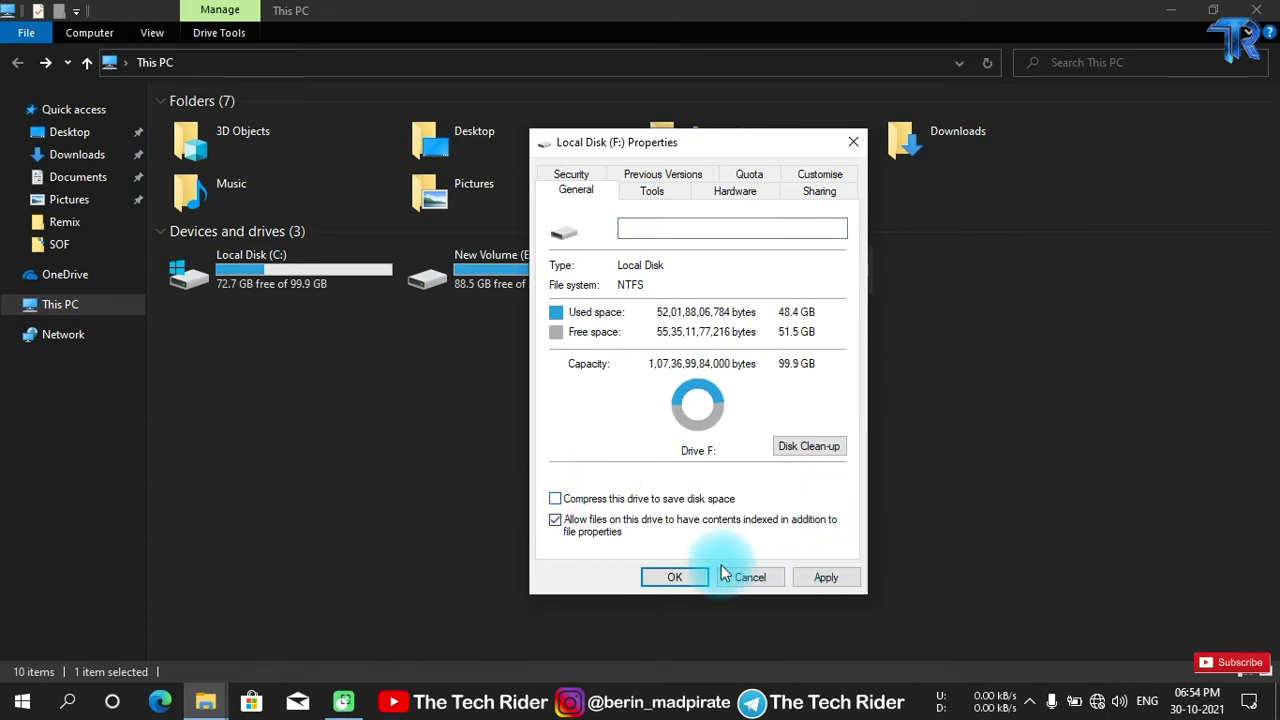
pyautogui.click(673, 578)
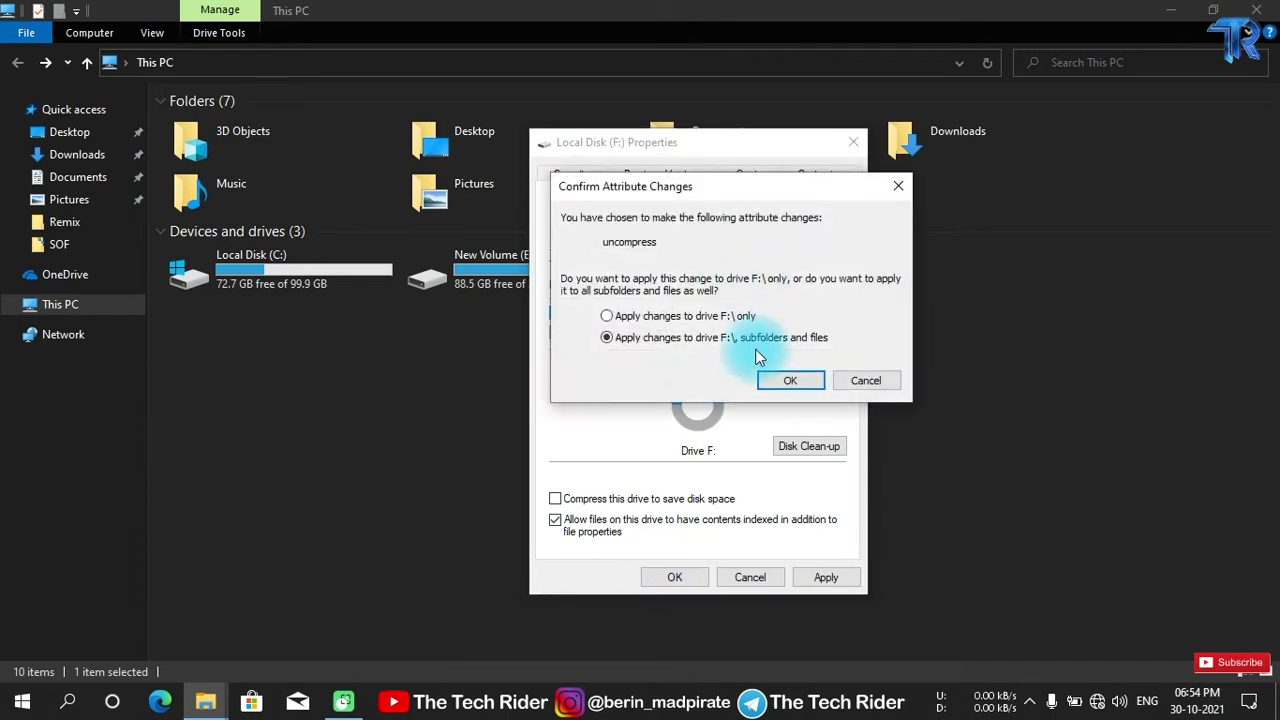
pyautogui.click(775, 377)
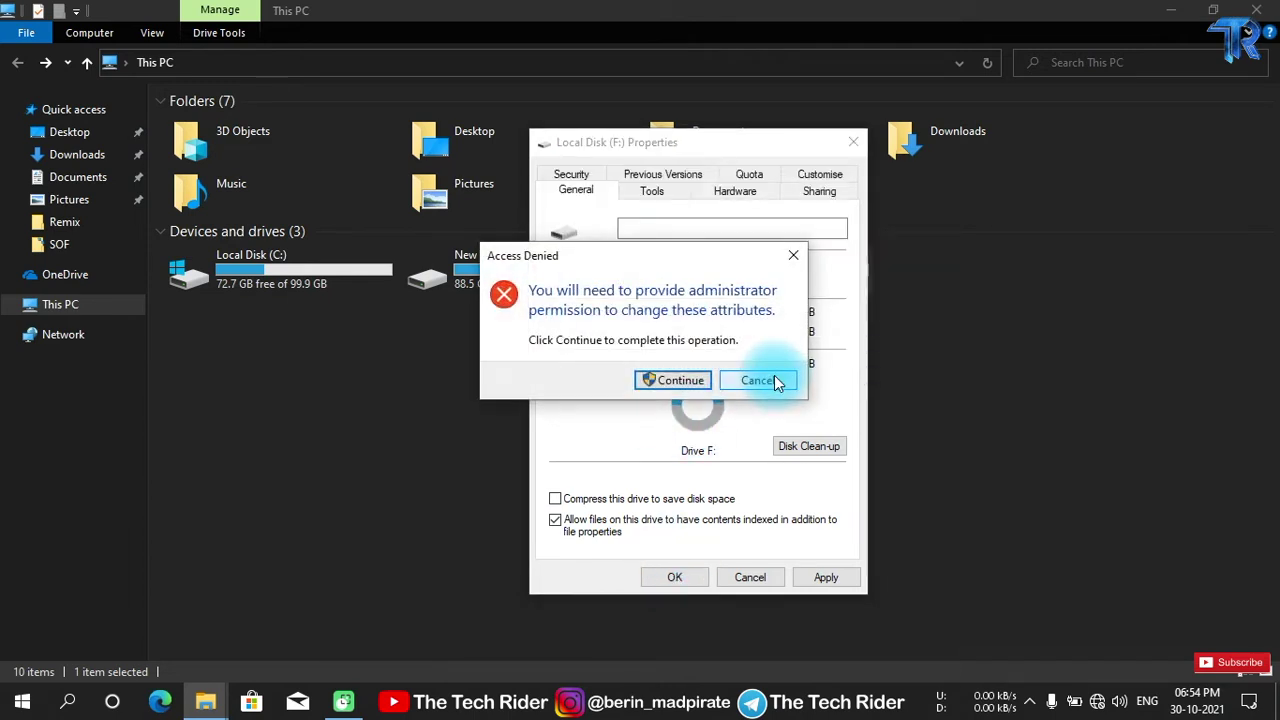
pyautogui.click(692, 381)
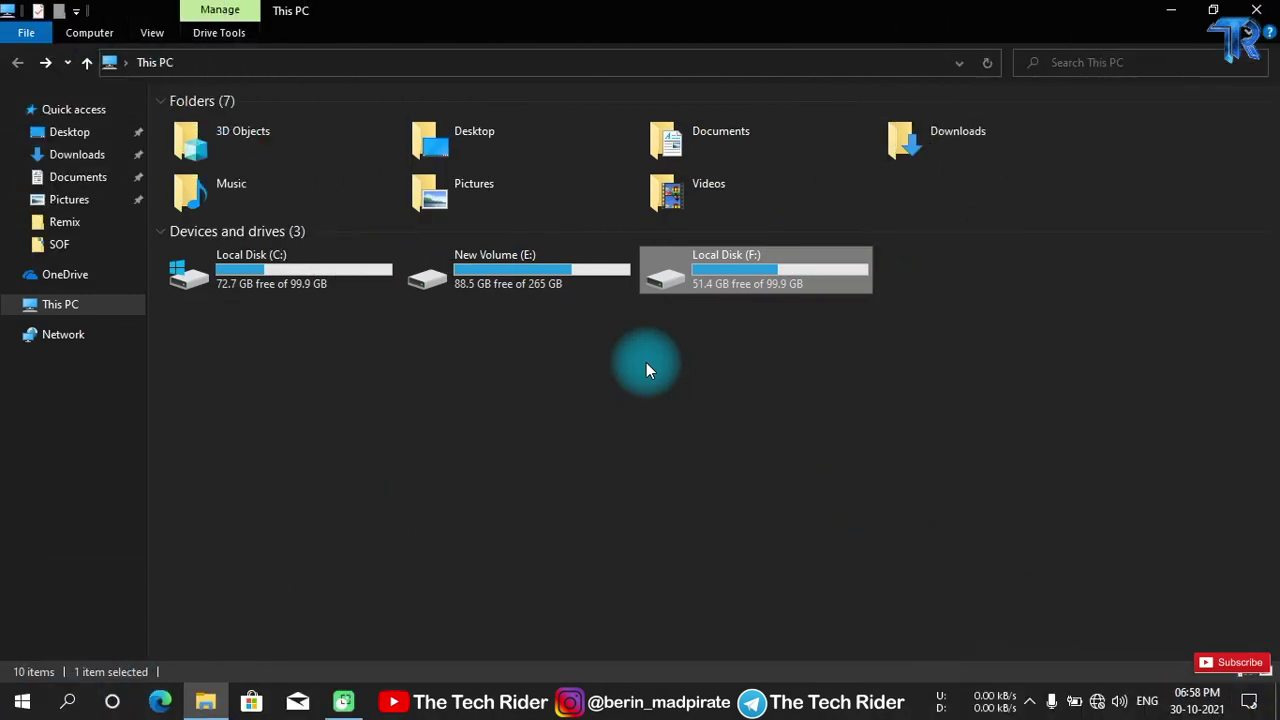
# - Inspect the SOF folder on Local Disk (F:) and its RedCure Pro v3.1.7 subfolder, then return to the drive
pyautogui.doubleClick(756, 275)
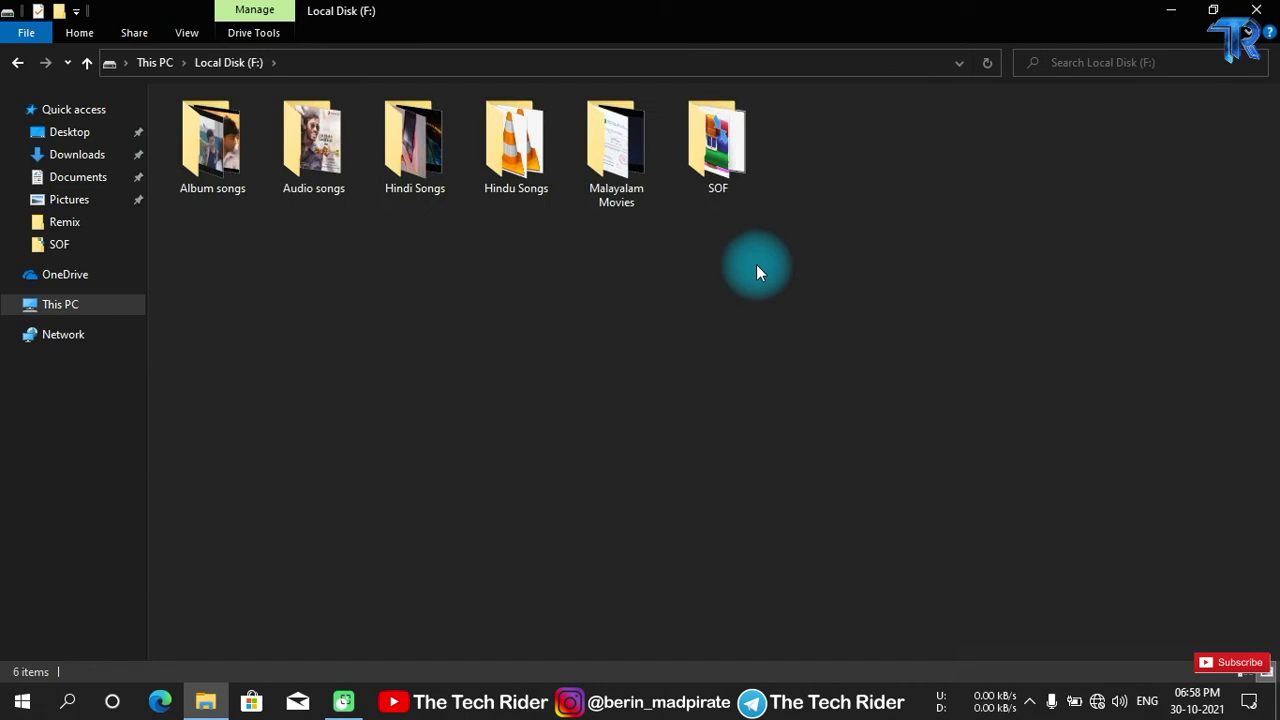
pyautogui.doubleClick(701, 166)
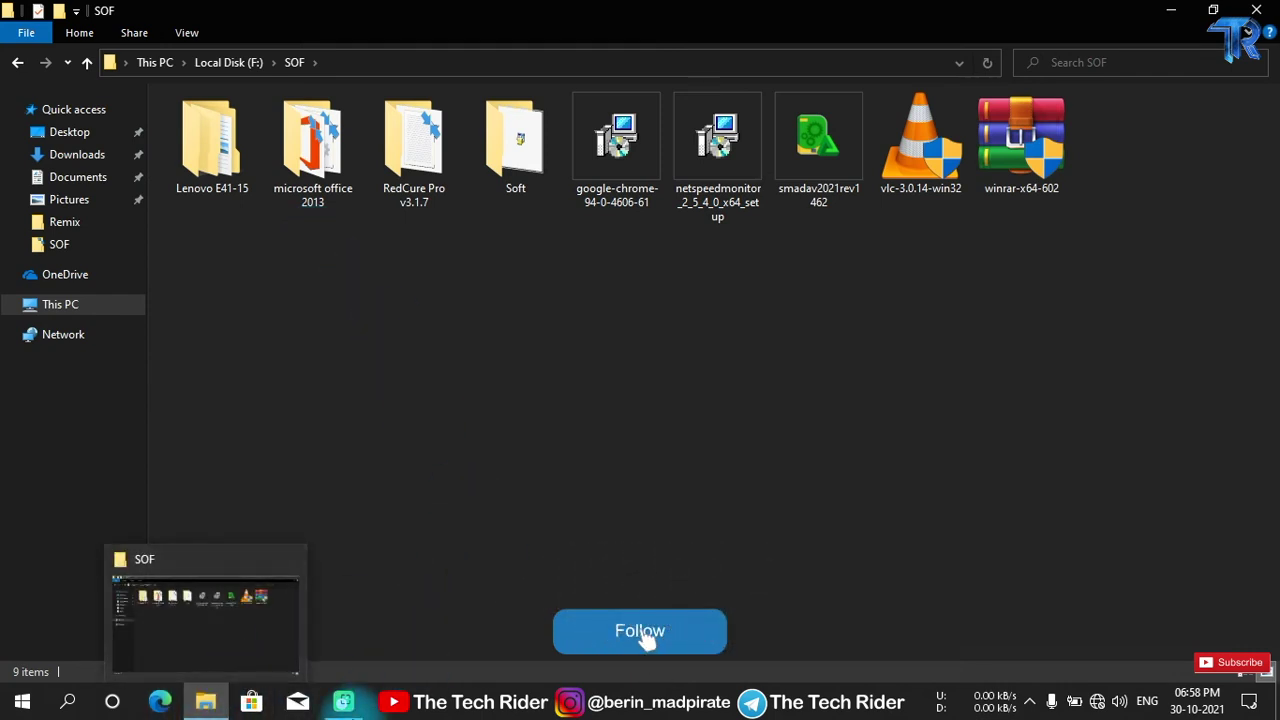
pyautogui.rightClick(488, 343)
pyautogui.click(538, 440)
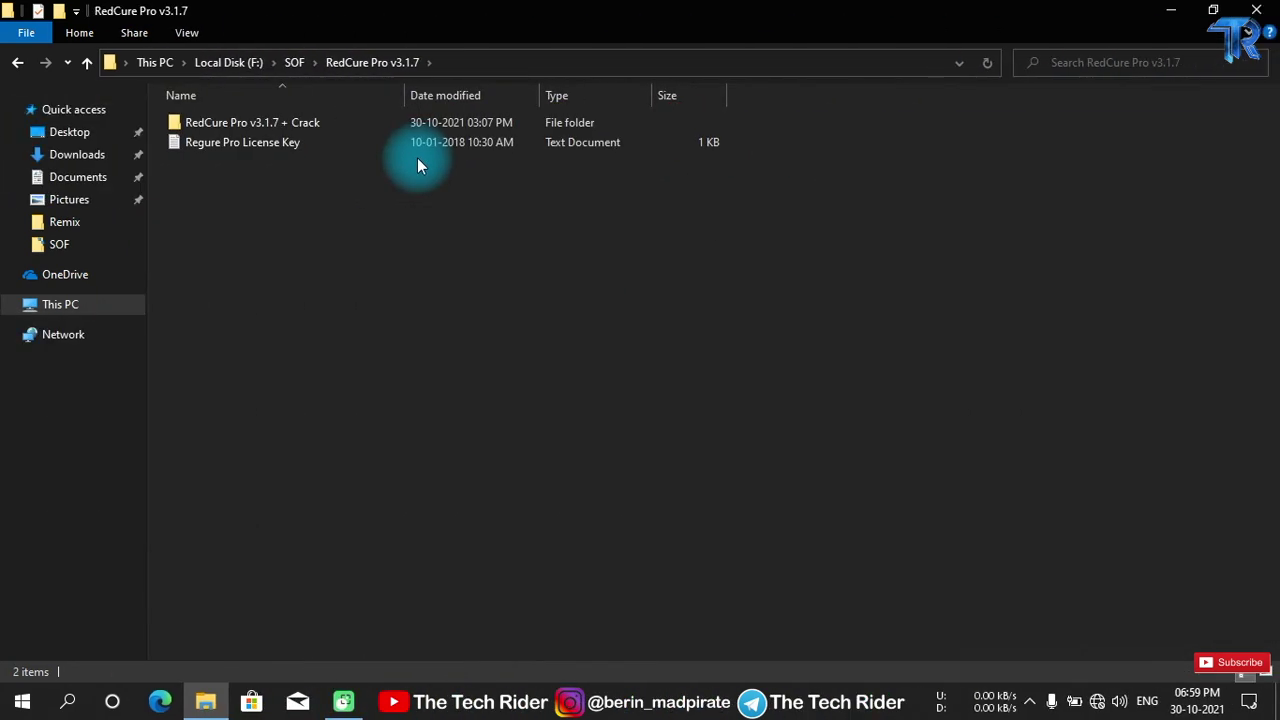
pyautogui.press('BackSpace')
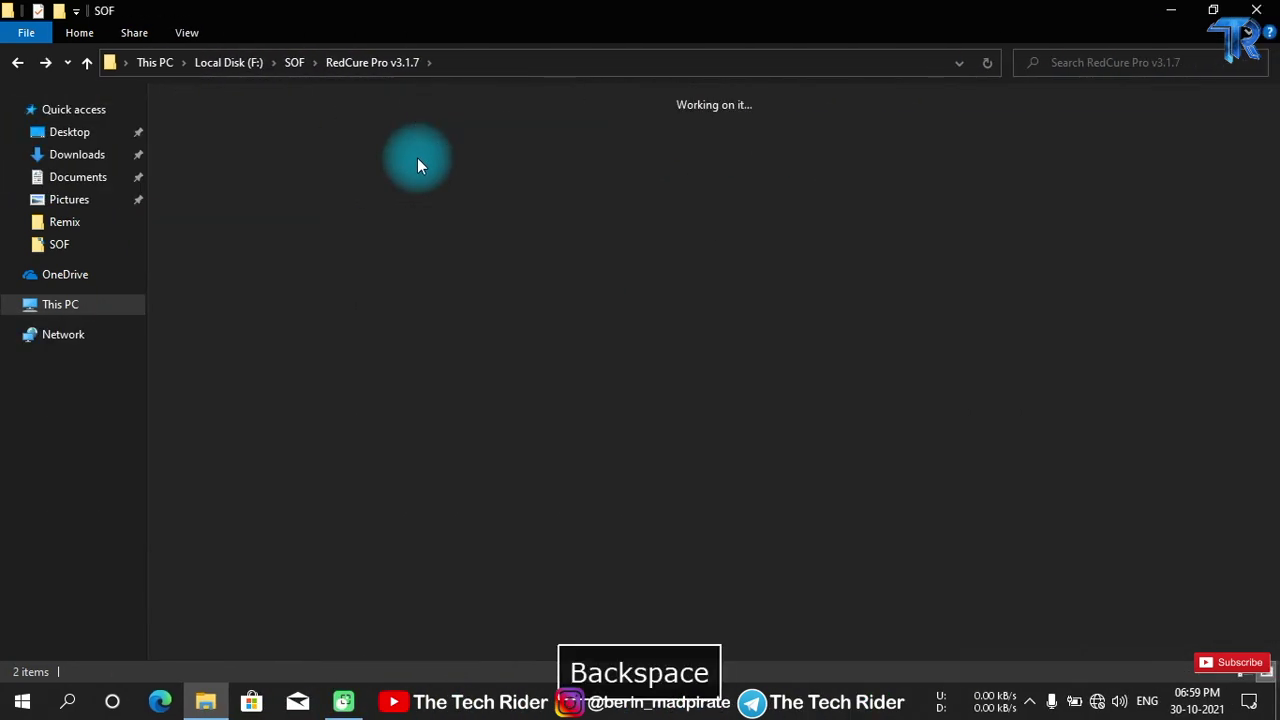
pyautogui.press('BackSpace')
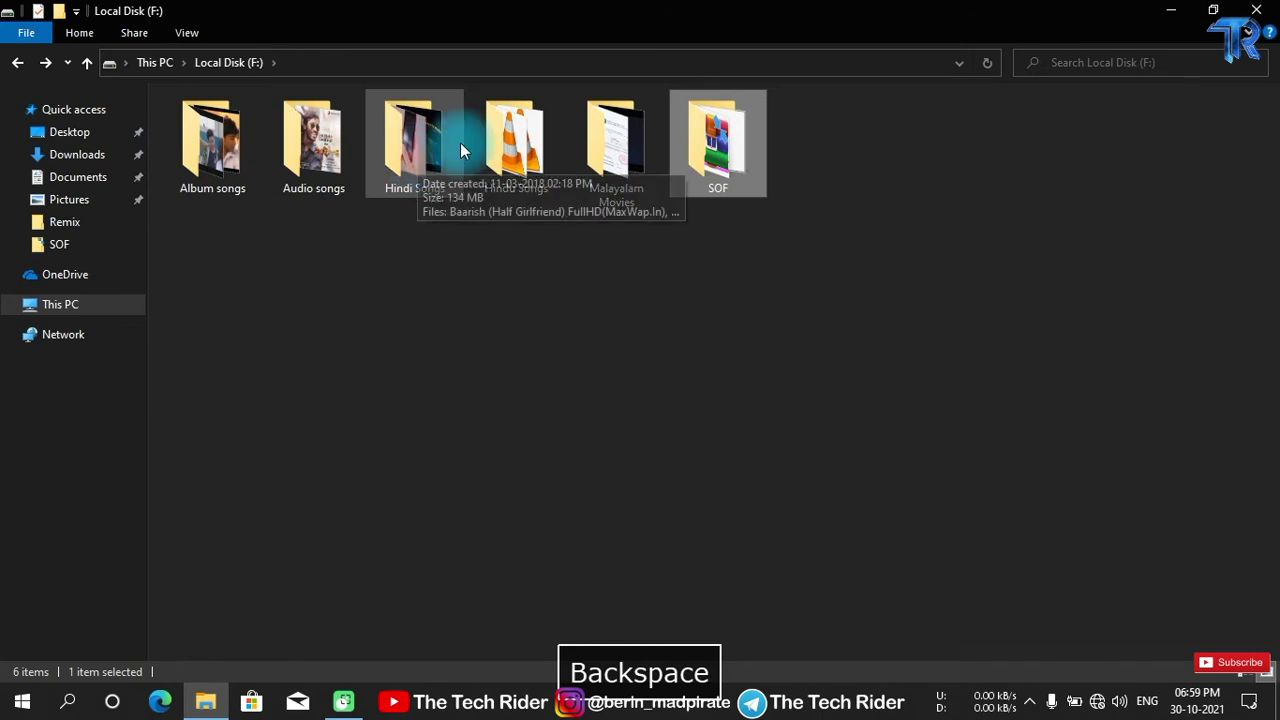
# - Inspect the nested Lenovo E41-15 folder inside SOF for compression markers and return to SOF
pyautogui.doubleClick(731, 180)
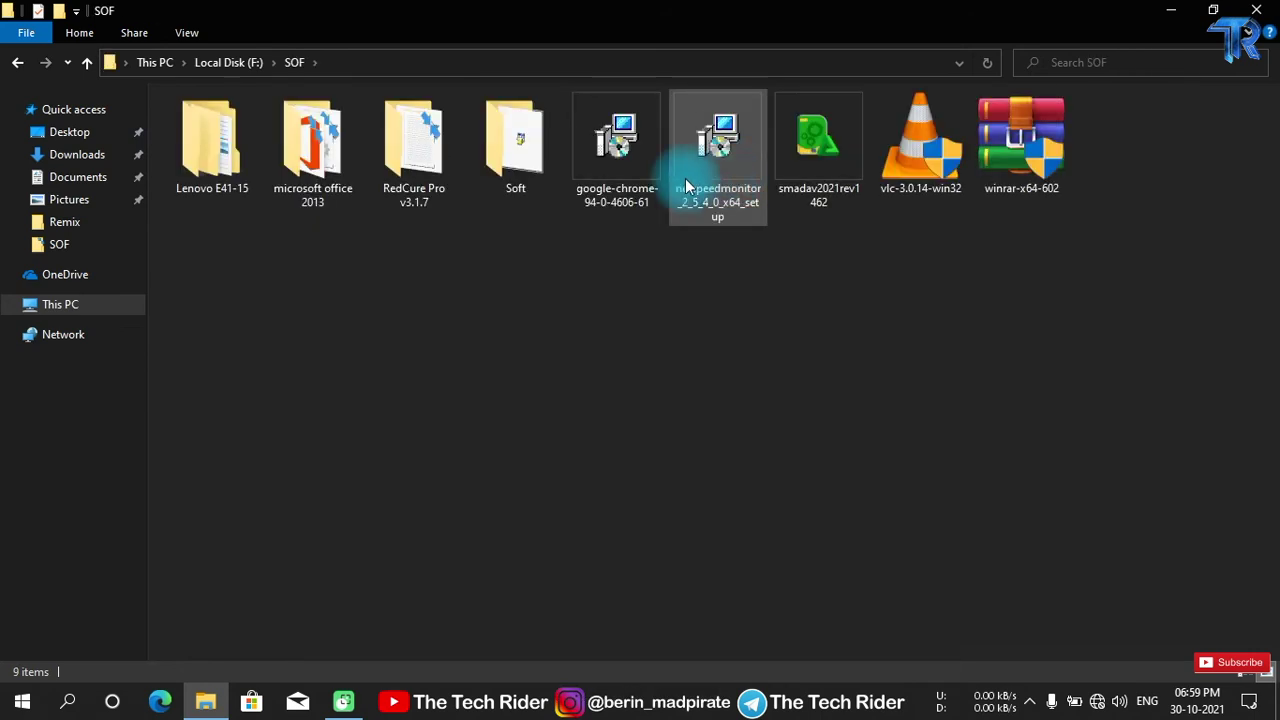
pyautogui.doubleClick(173, 176)
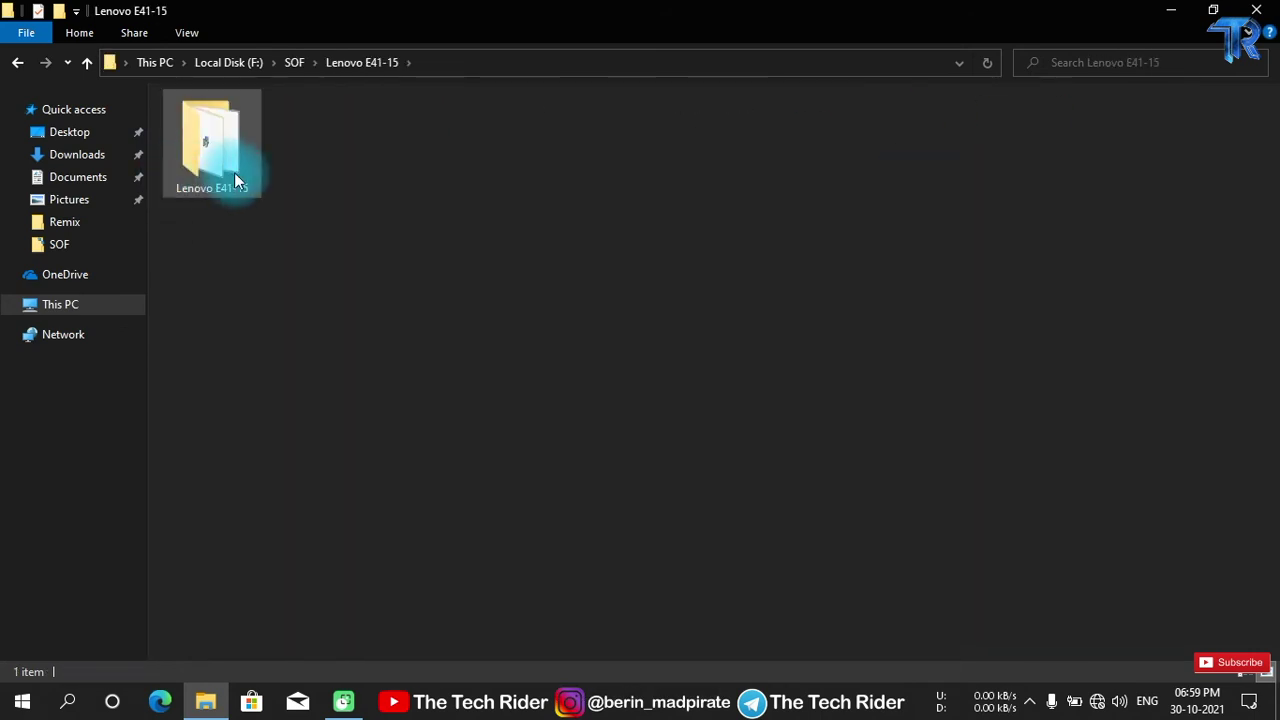
pyautogui.click(236, 180)
pyautogui.doubleClick(235, 175)
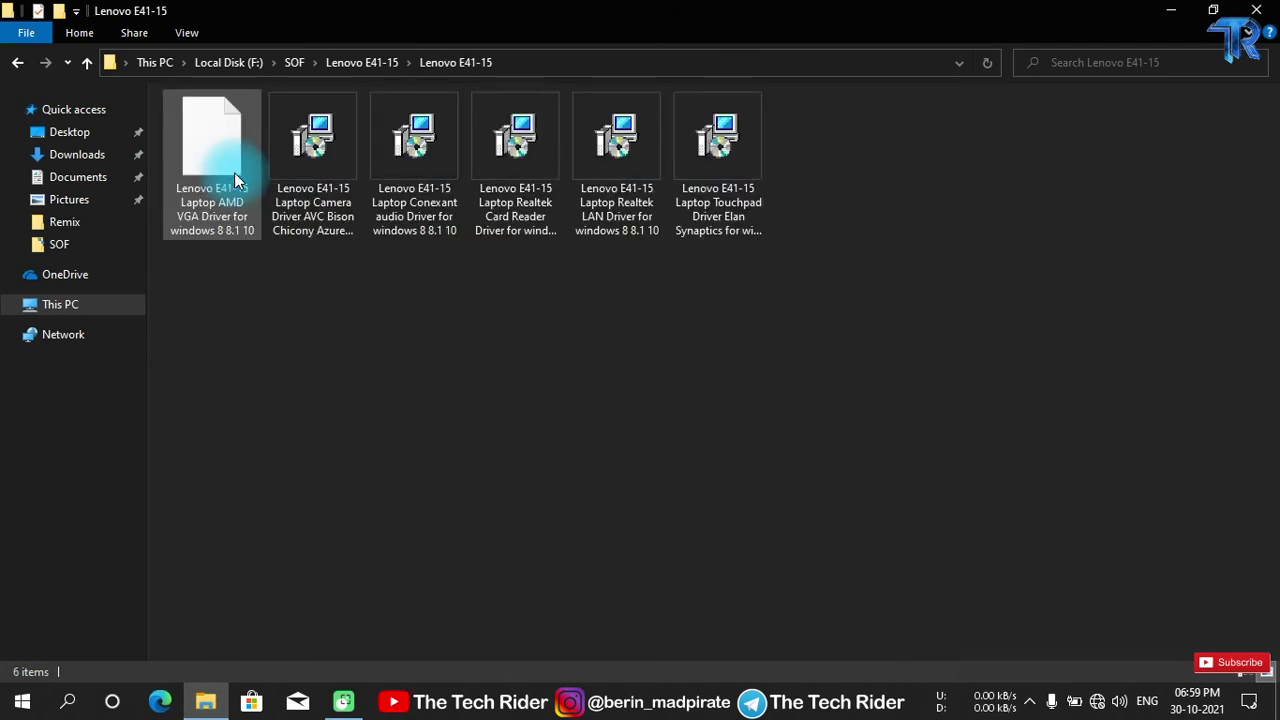
pyautogui.press('BackSpace')
pyautogui.press('BackSpace')
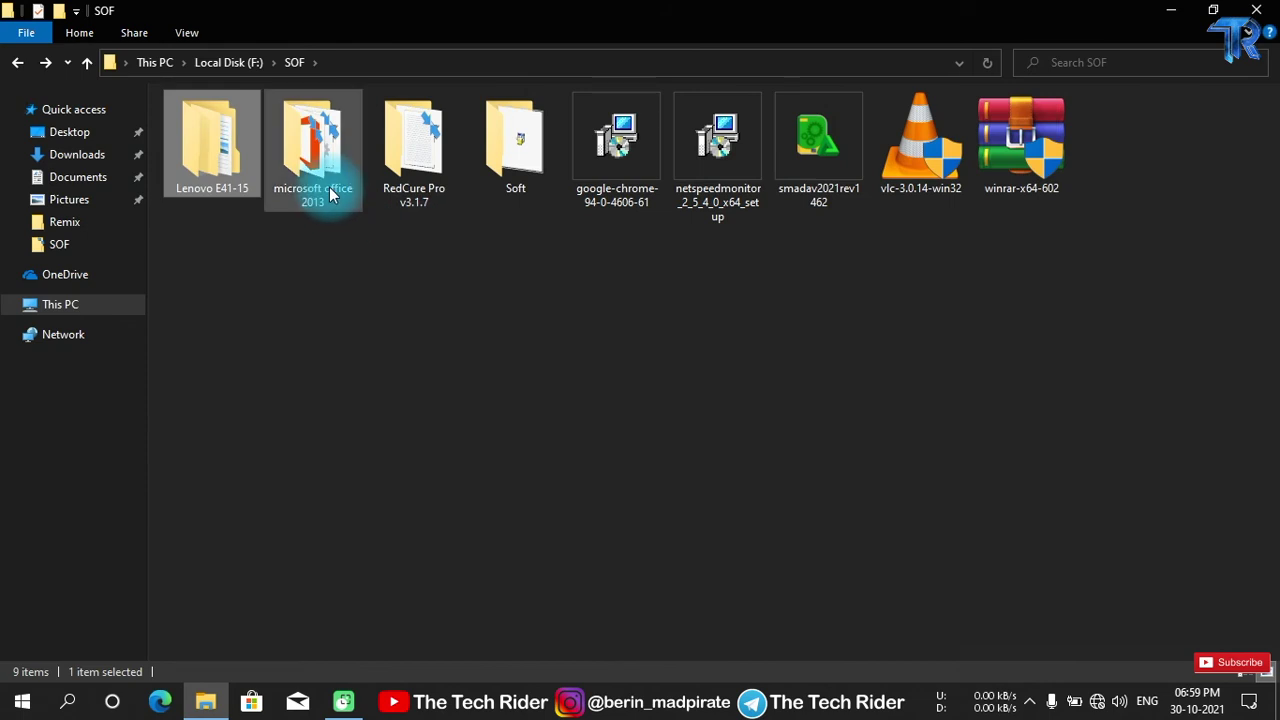
# - Refresh the SOF folder view and go back to This PC
pyautogui.rightClick(380, 380)
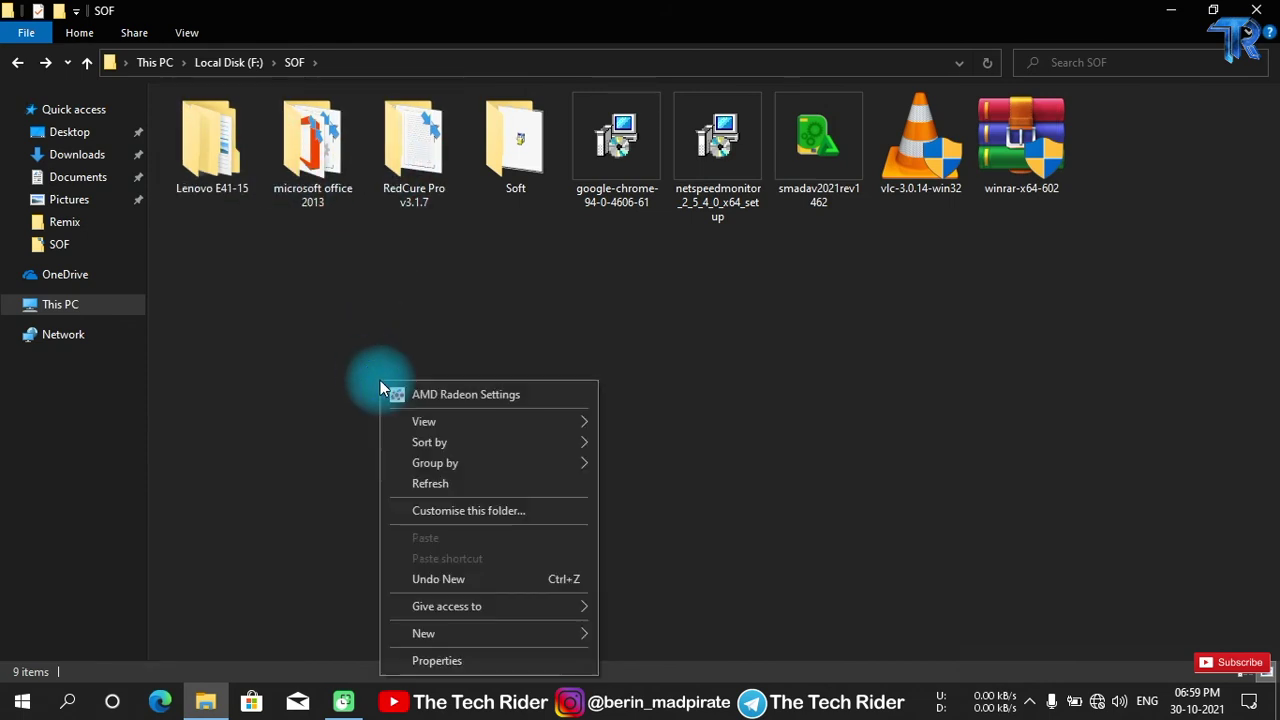
pyautogui.click(474, 483)
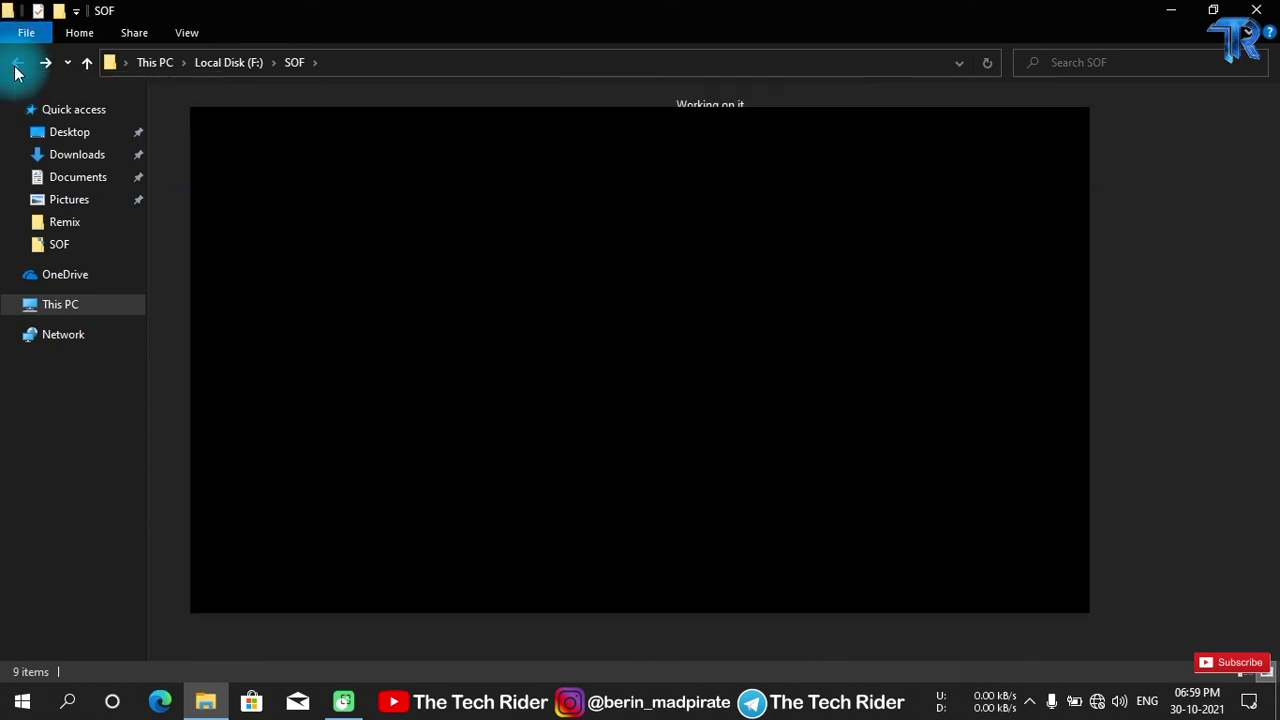
pyautogui.click(17, 62)
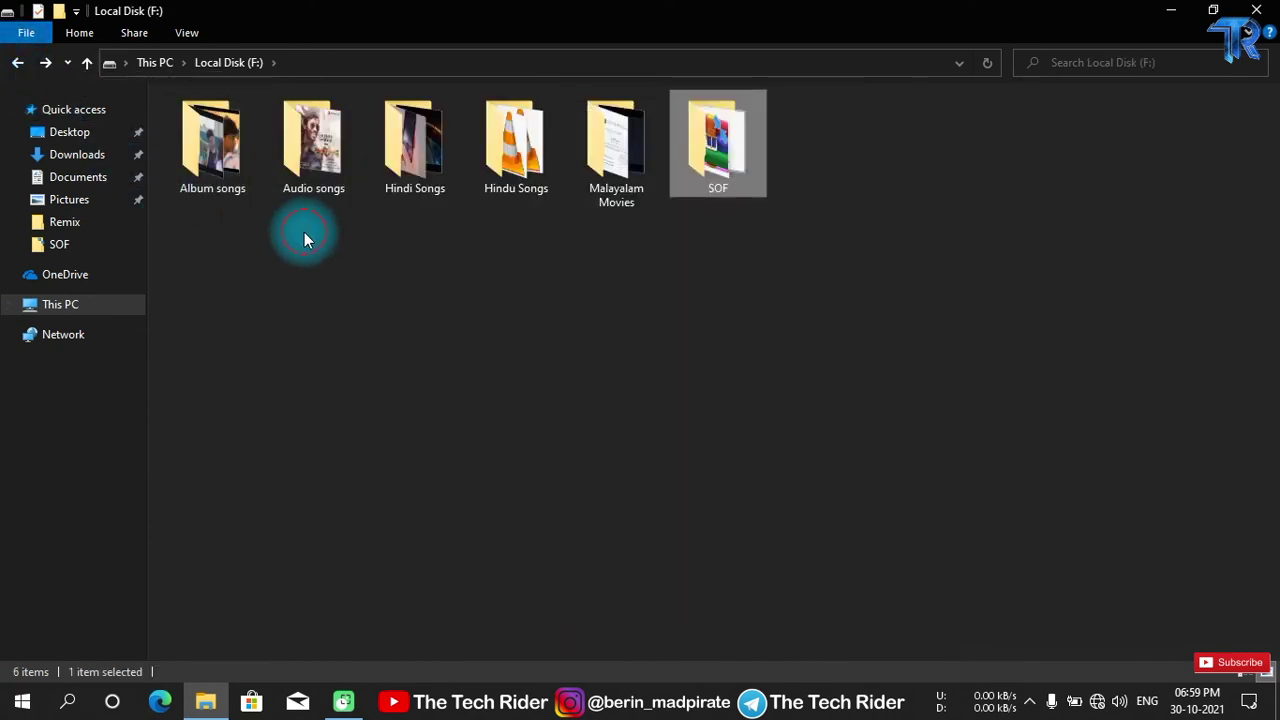
pyautogui.press('BackSpace')
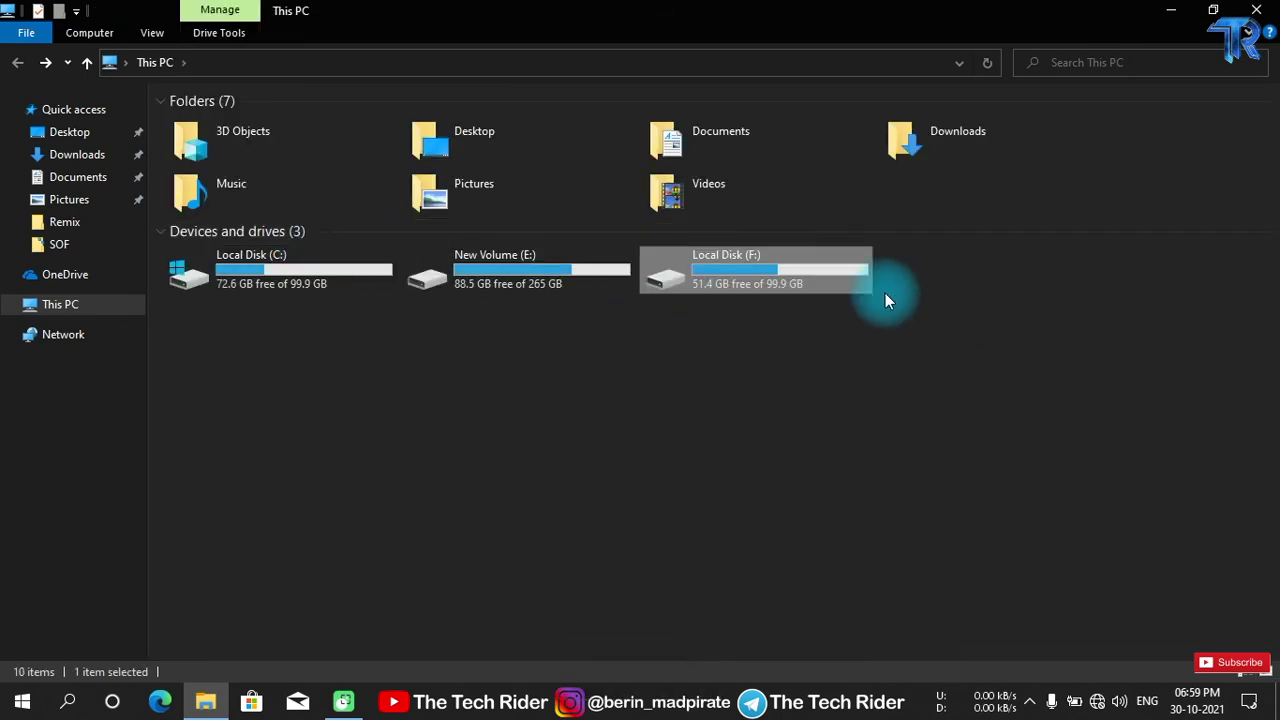